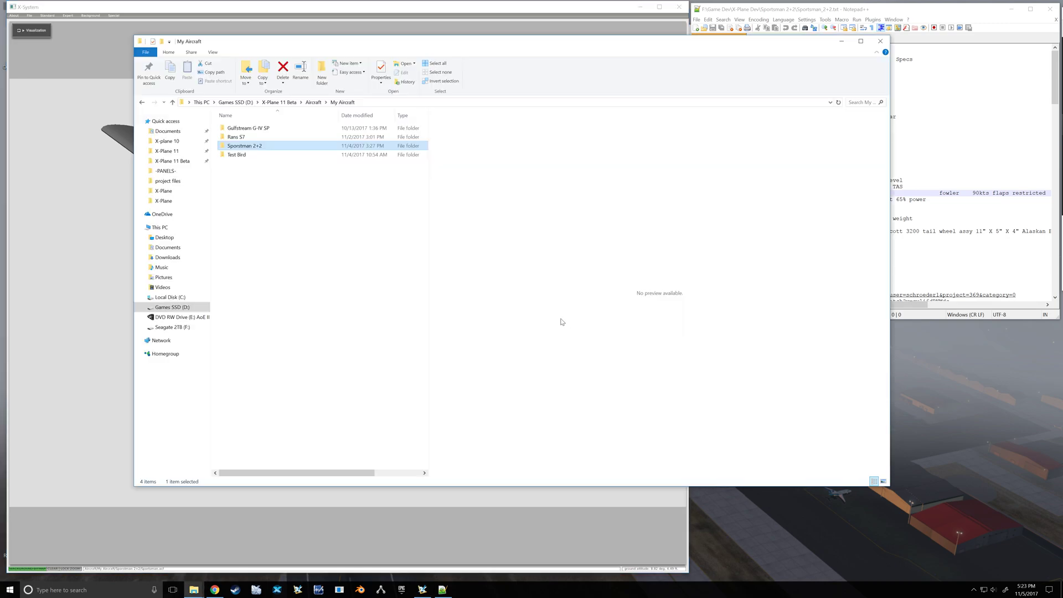
Open the Sportsman 2+2 cockpit folder and create a new folder inside it.
{"action": "double_click", "coordinate": [270, 147]}
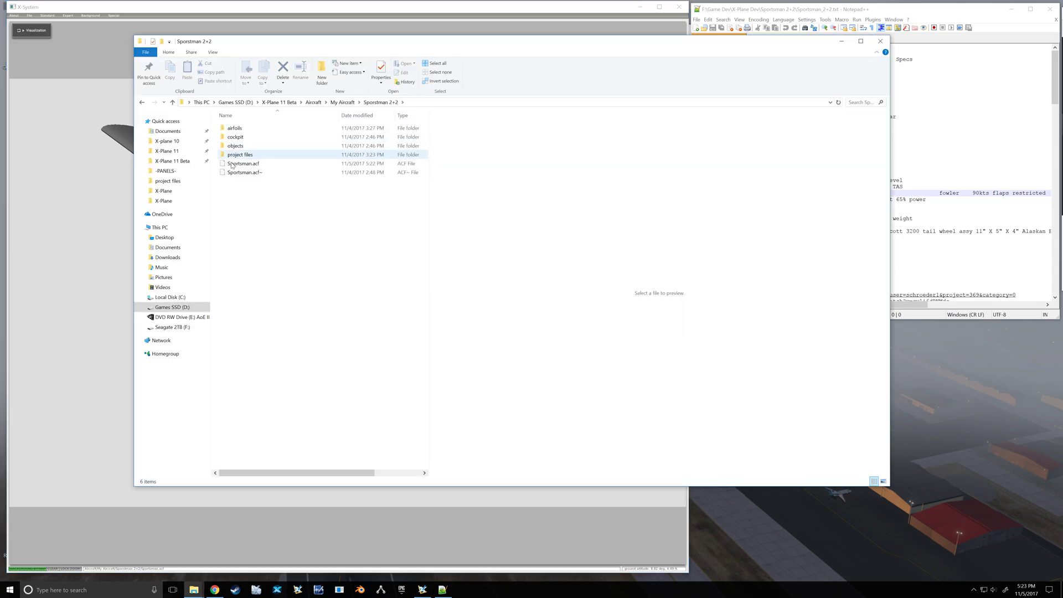
{"action": "double_click", "coordinate": [250, 138]}
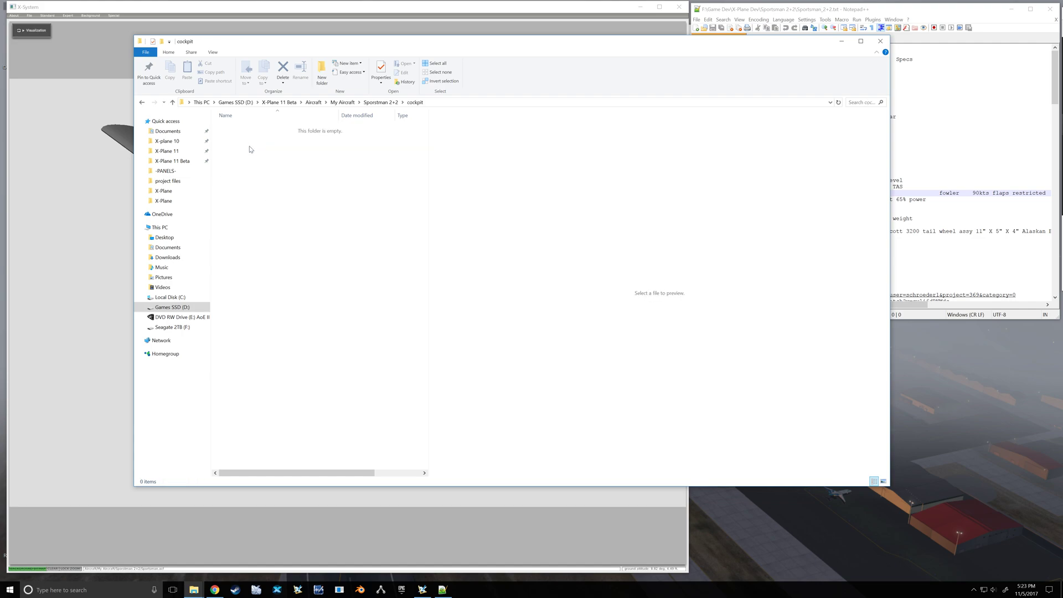
{"action": "left_click", "coordinate": [323, 72]}
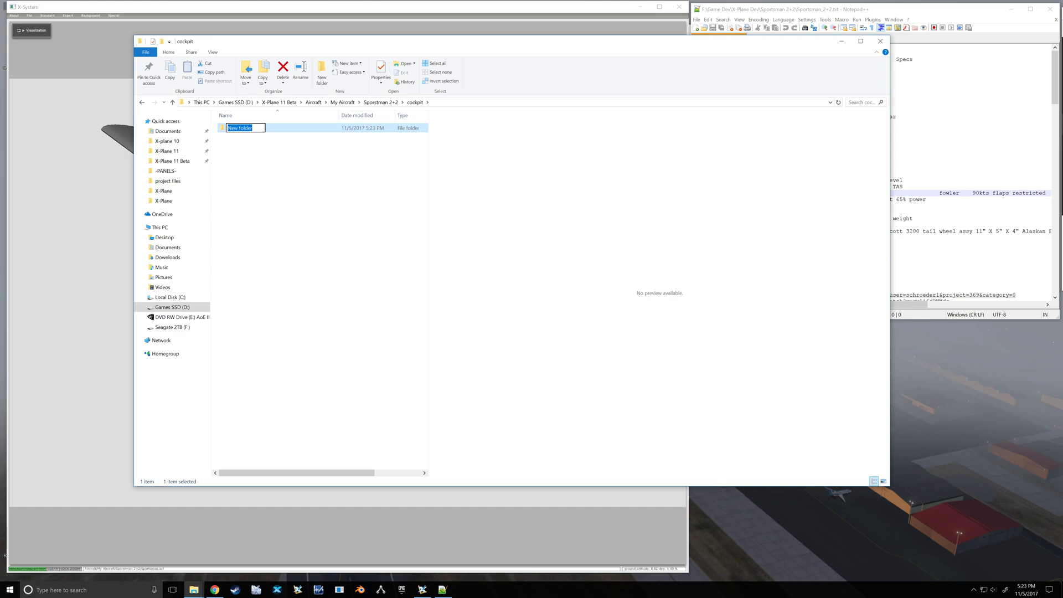
Name the new folder '-PANELS-' and open it.
{"action": "type", "text": "-PO"}
{"action": "key", "text": "BackSpace"}
{"action": "type", "text": "ANELS-"}
{"action": "key", "text": "Return"}
{"action": "double_click", "coordinate": [255, 132]}
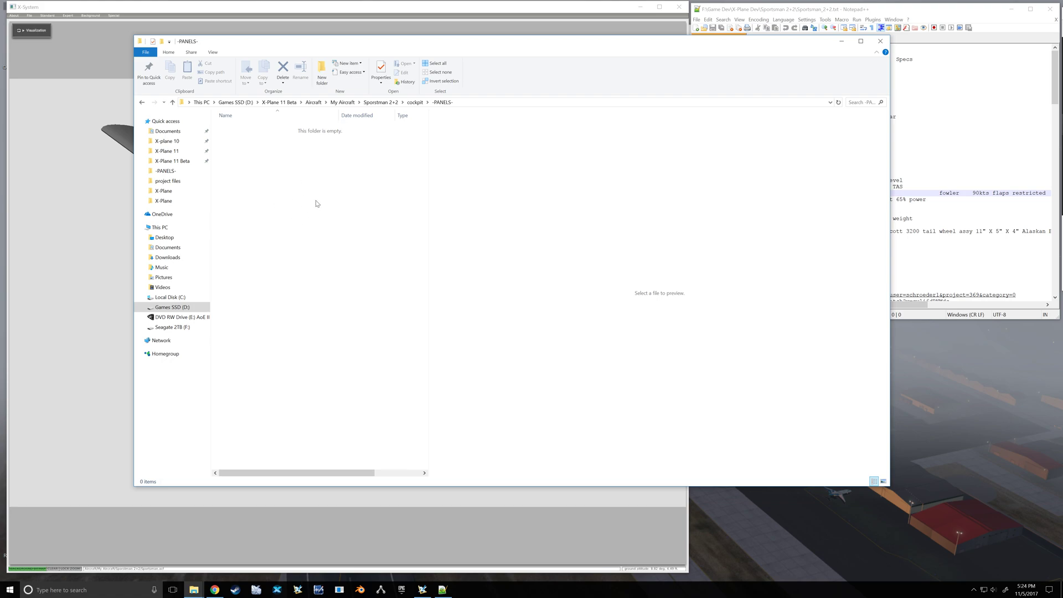
Switch Plane Maker to the 2-D panel editor from the Standard menu, then return to File Explorer.
{"action": "left_click", "coordinate": [107, 57]}
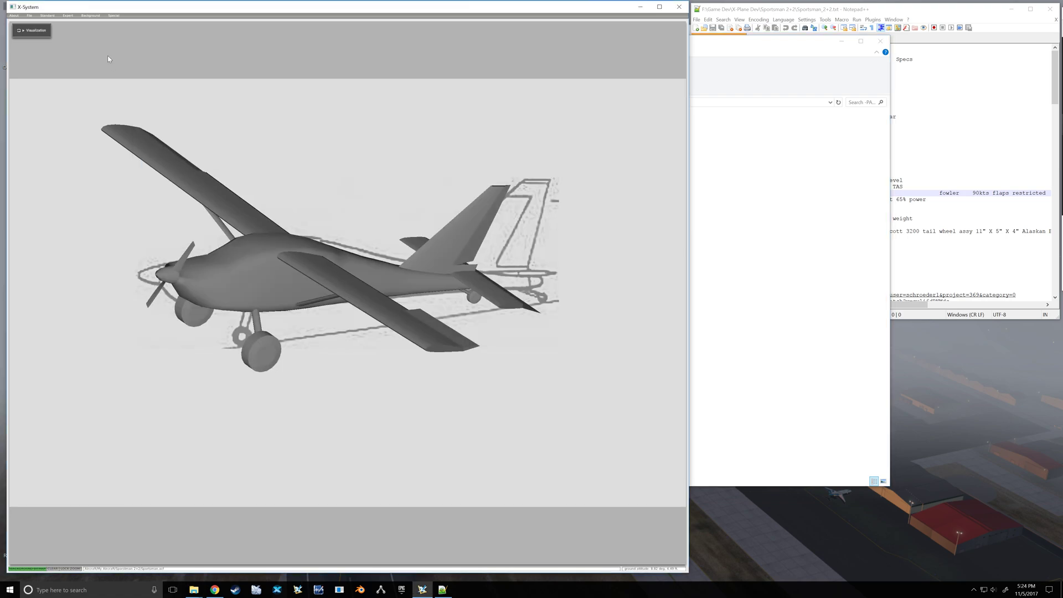
{"action": "left_click", "coordinate": [48, 16]}
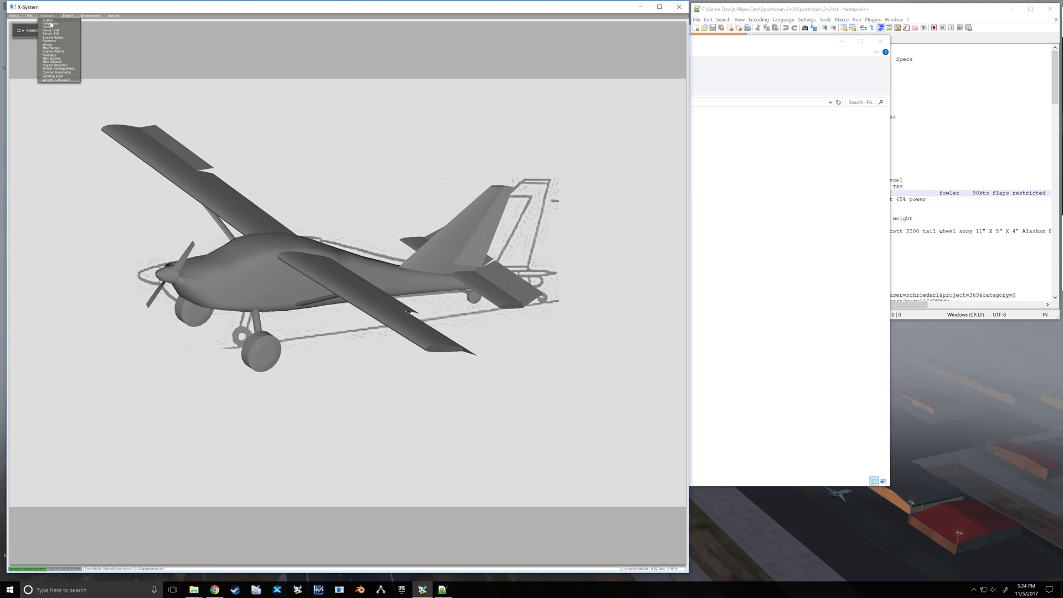
{"action": "left_click", "coordinate": [52, 30]}
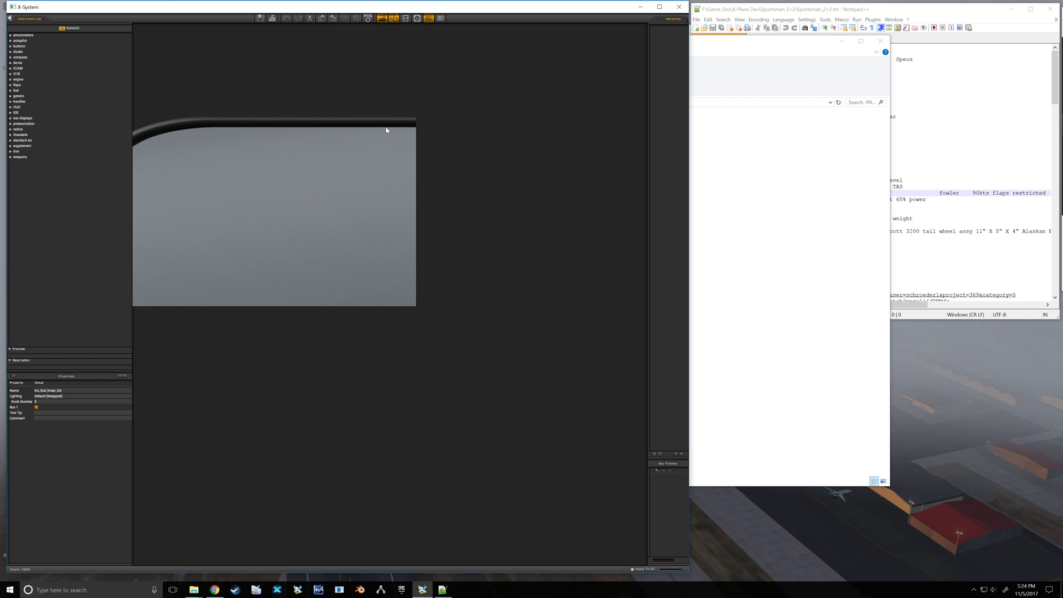
{"action": "left_click", "coordinate": [742, 49]}
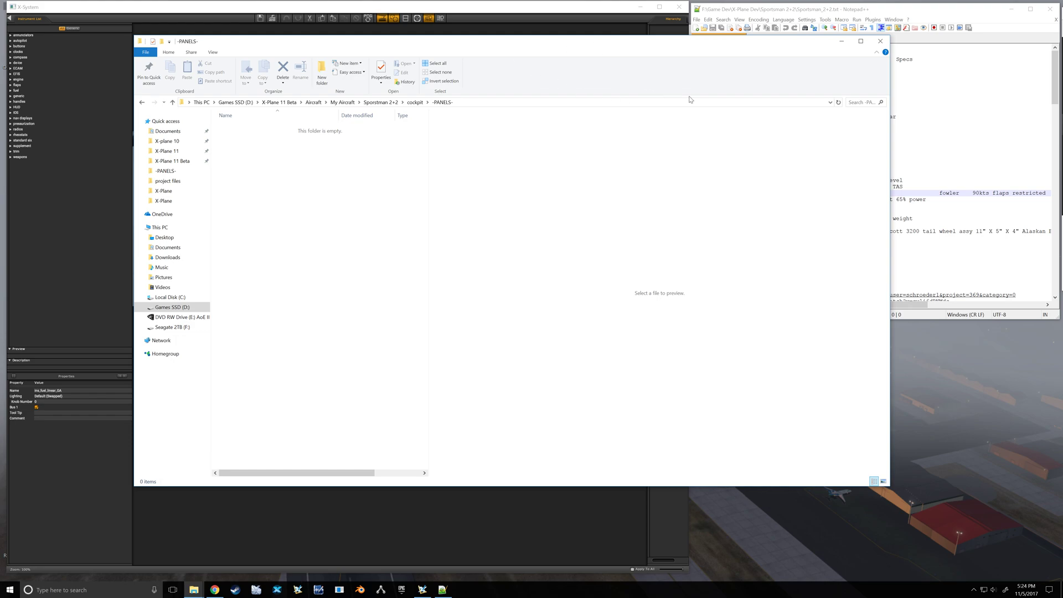
Preview the cockpit photos in the Interior window, including panel.png.
{"action": "mouse_move", "coordinate": [199, 588]}
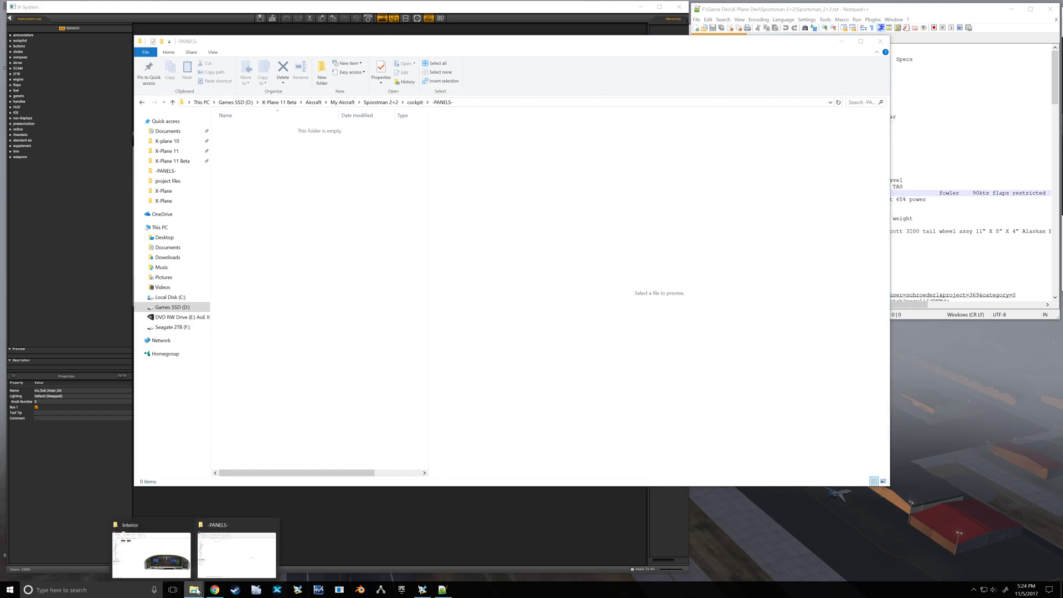
{"action": "left_click", "coordinate": [176, 566]}
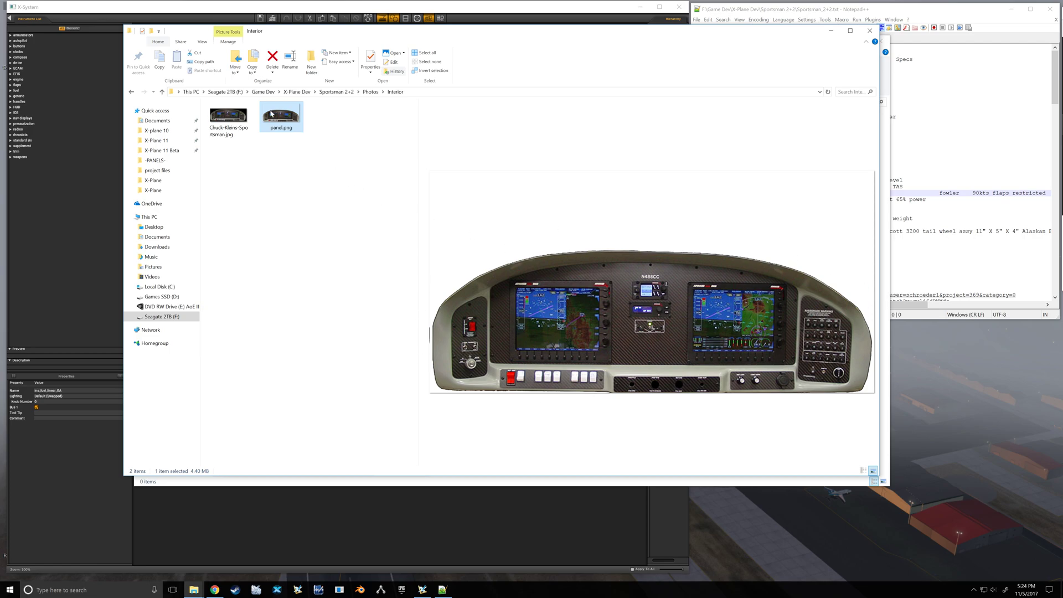
{"action": "mouse_move", "coordinate": [289, 115]}
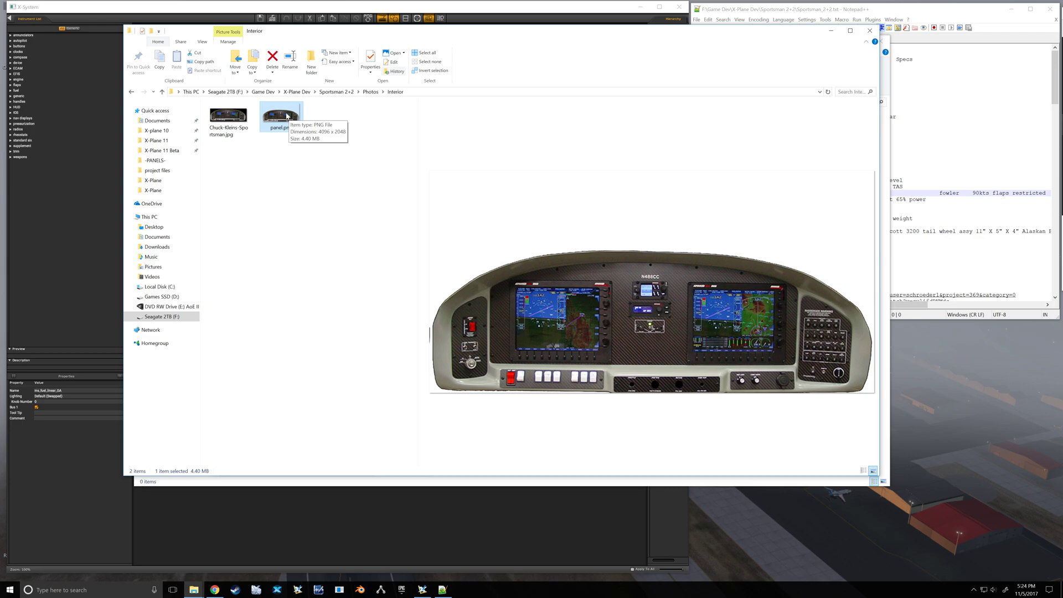
{"action": "left_click", "coordinate": [244, 123]}
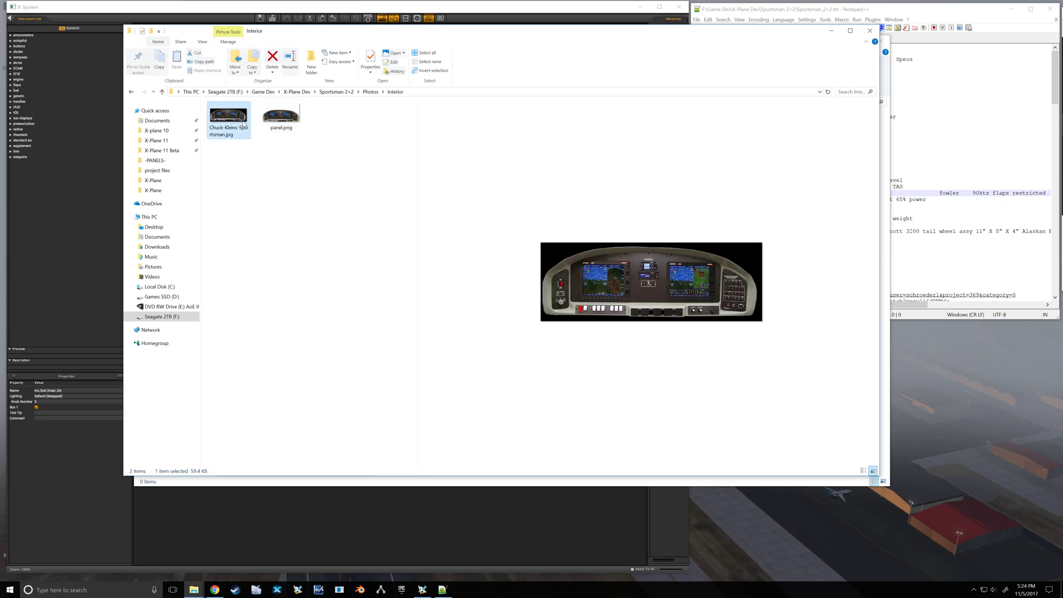
{"action": "left_click", "coordinate": [294, 122]}
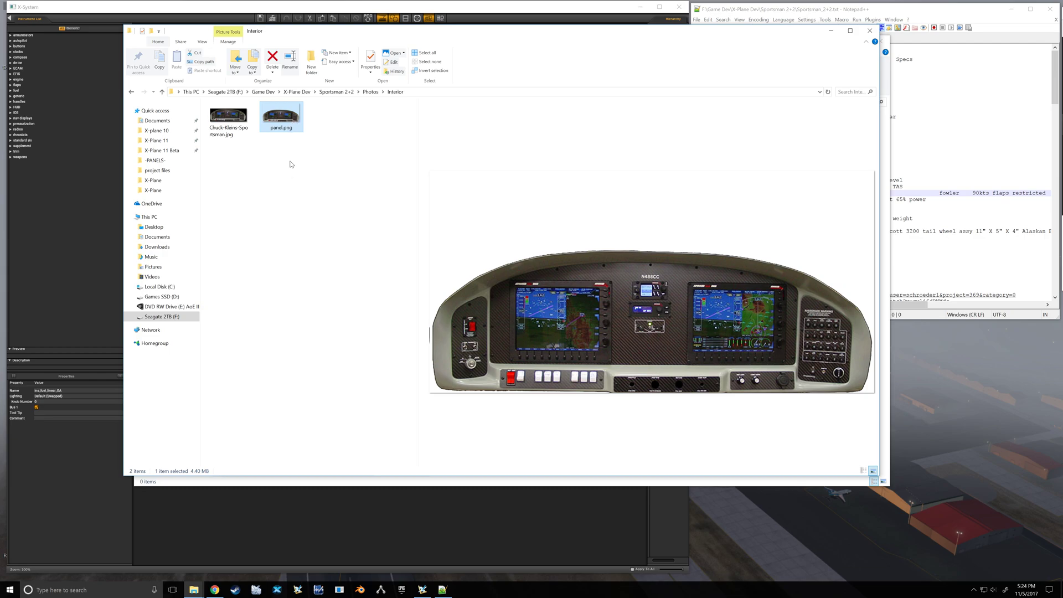
{"action": "left_click", "coordinate": [286, 118]}
Close the Photos window and navigate back up to My Aircraft.
{"action": "left_click", "coordinate": [162, 91]}
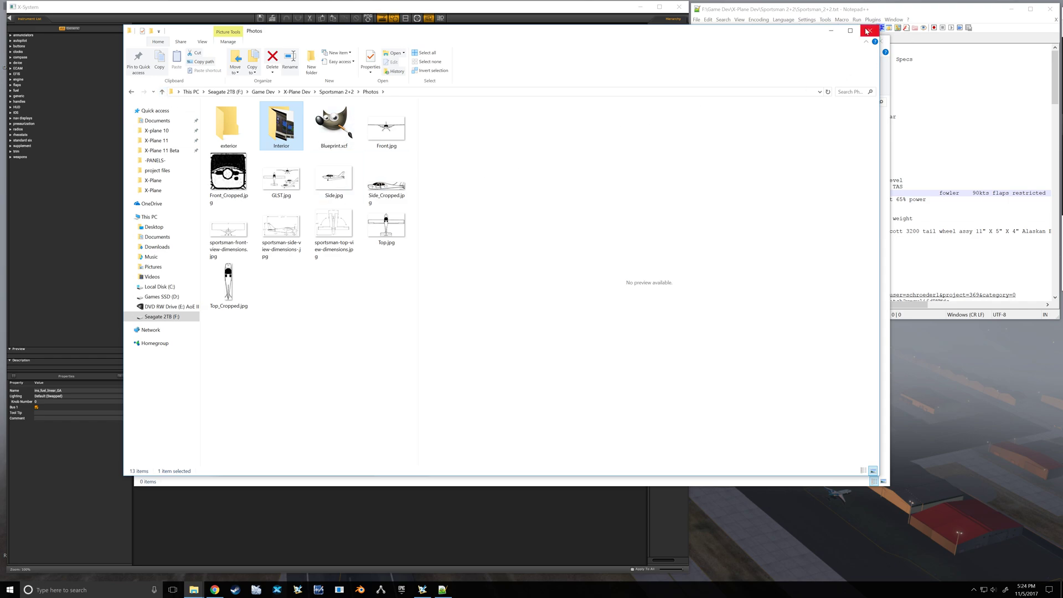
{"action": "left_click", "coordinate": [868, 31]}
{"action": "left_click", "coordinate": [173, 102]}
{"action": "left_click", "coordinate": [173, 102]}
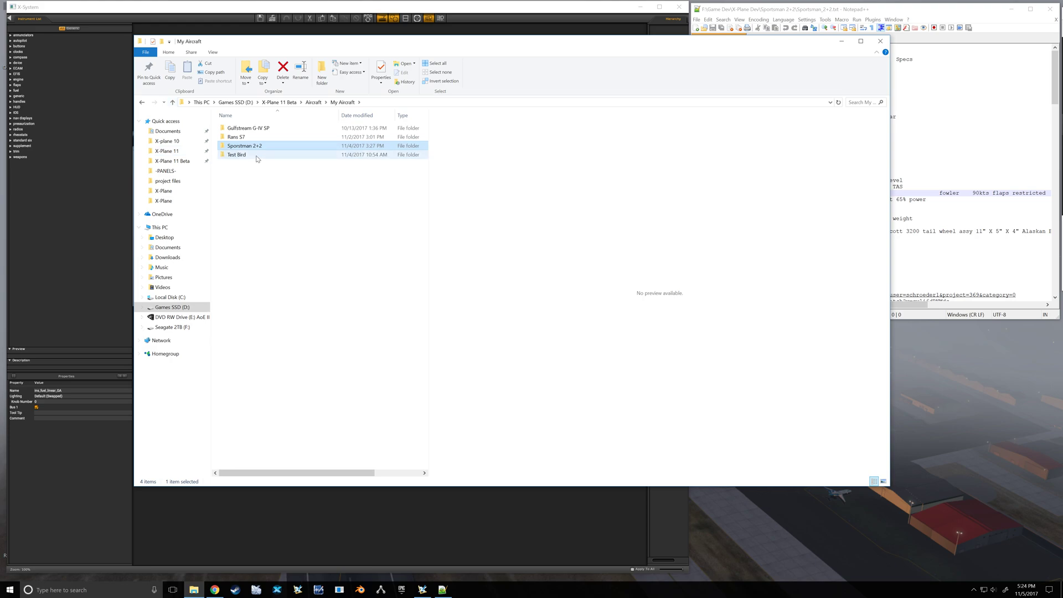
Copy panel.png from Test Bird's cockpit -PANELS- folder.
{"action": "double_click", "coordinate": [257, 158]}
{"action": "double_click", "coordinate": [243, 138]}
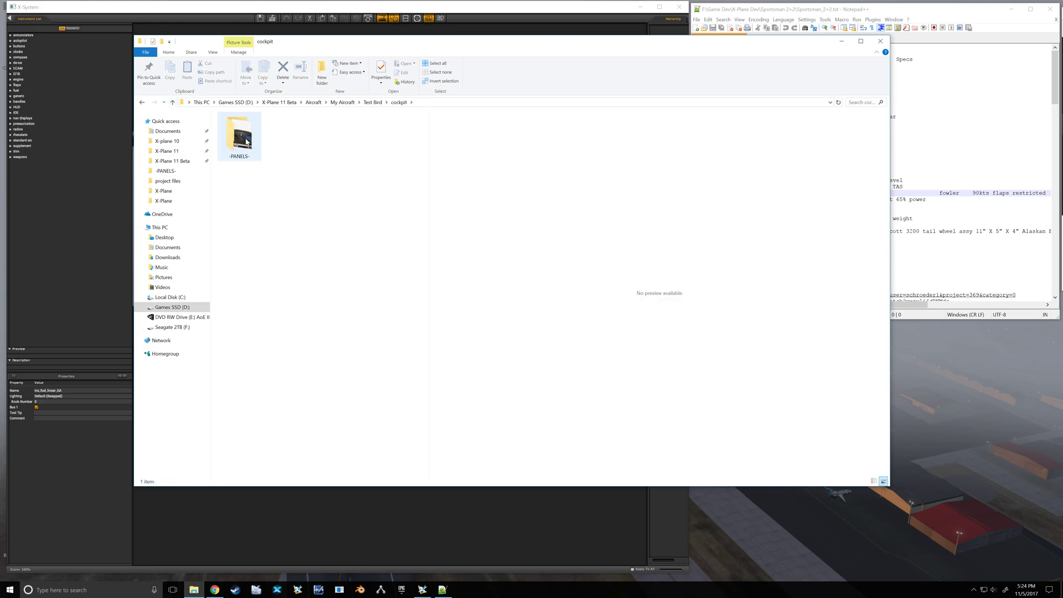
{"action": "double_click", "coordinate": [243, 140]}
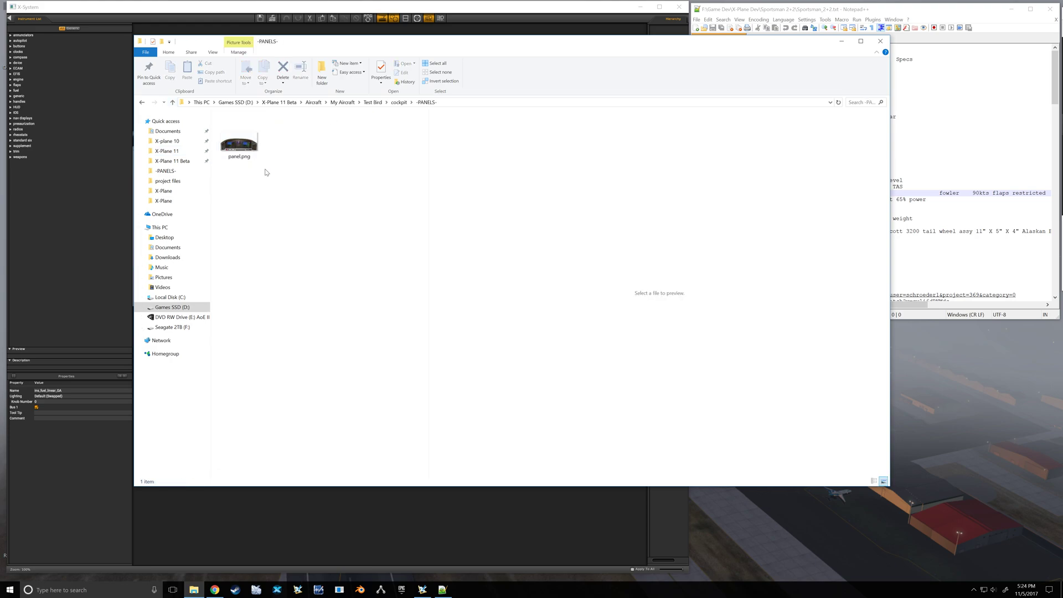
{"action": "left_click", "coordinate": [245, 144]}
{"action": "right_click", "coordinate": [242, 140]}
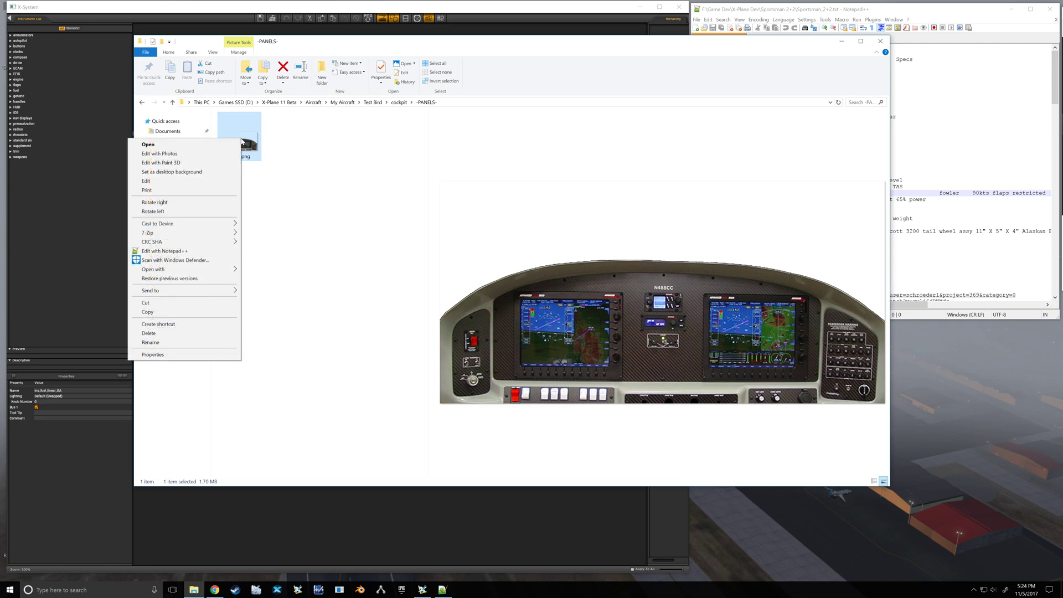
{"action": "left_click", "coordinate": [166, 312]}
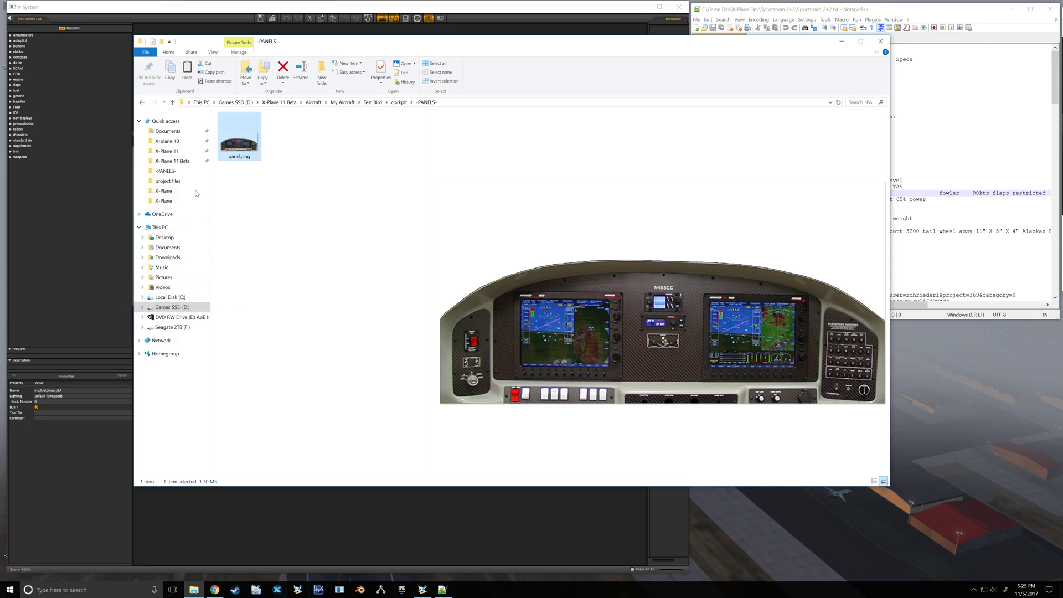
Paste panel.png into the Sportsman 2+2 cockpit -PANELS- folder.
{"action": "left_click", "coordinate": [173, 102]}
{"action": "left_click", "coordinate": [173, 103]}
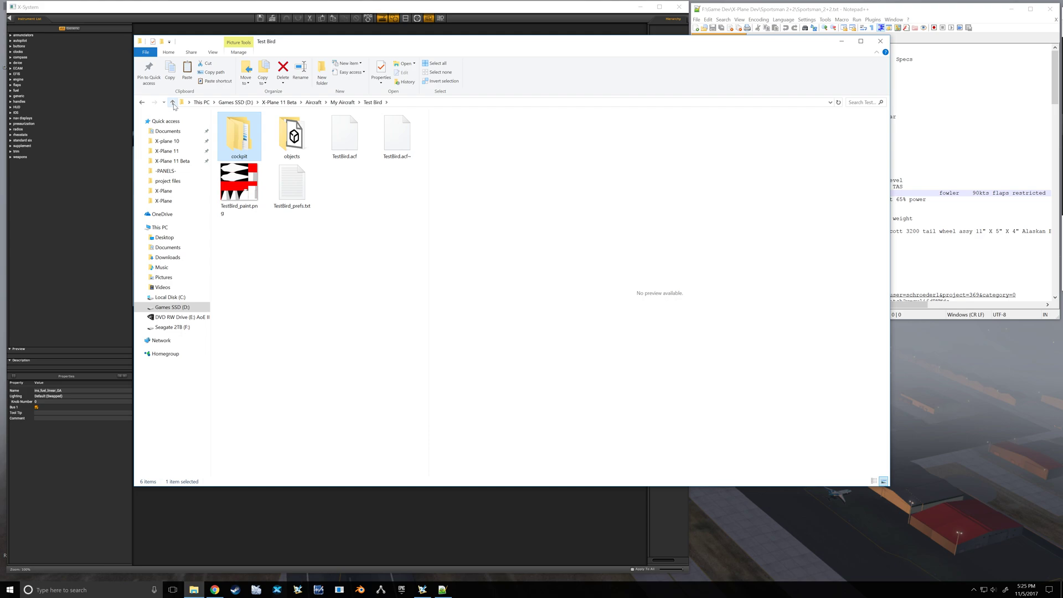
{"action": "left_click", "coordinate": [173, 102]}
{"action": "left_click", "coordinate": [277, 145]}
{"action": "double_click", "coordinate": [277, 146]}
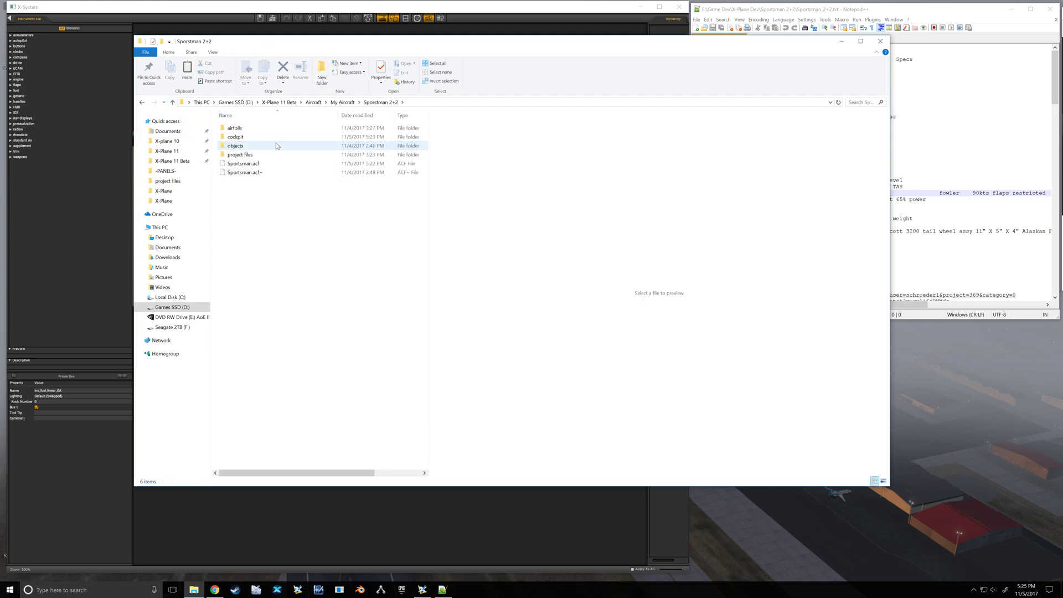
{"action": "double_click", "coordinate": [269, 137]}
{"action": "double_click", "coordinate": [271, 133]}
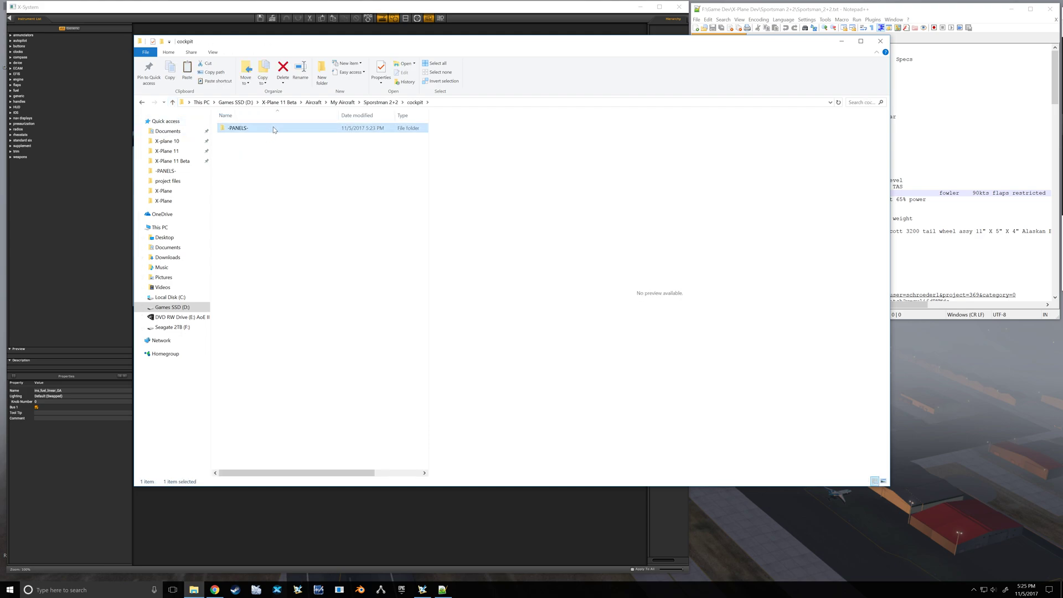
{"action": "right_click", "coordinate": [271, 170]}
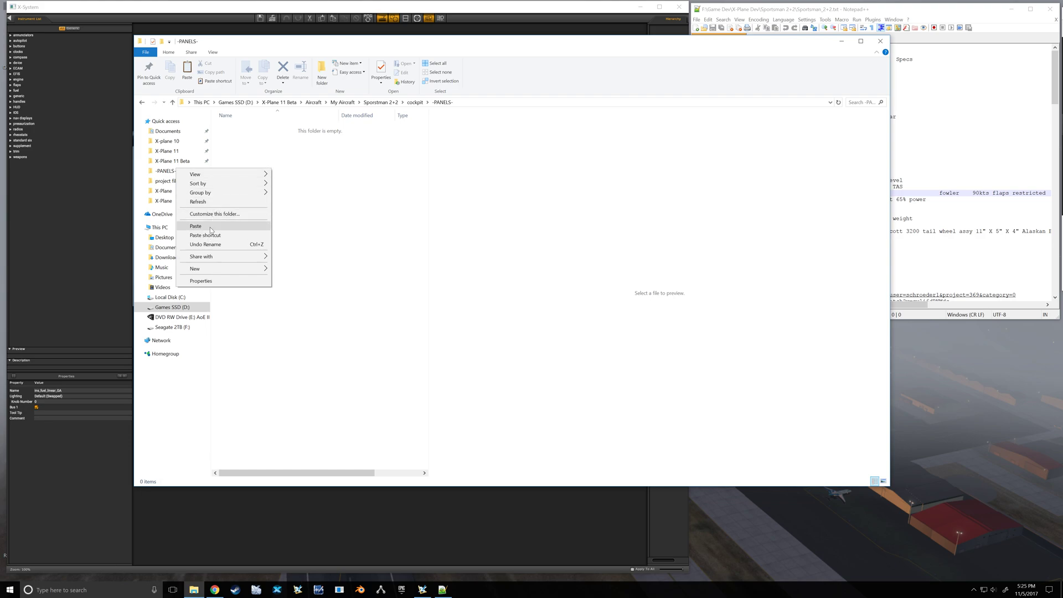
{"action": "left_click", "coordinate": [196, 226]}
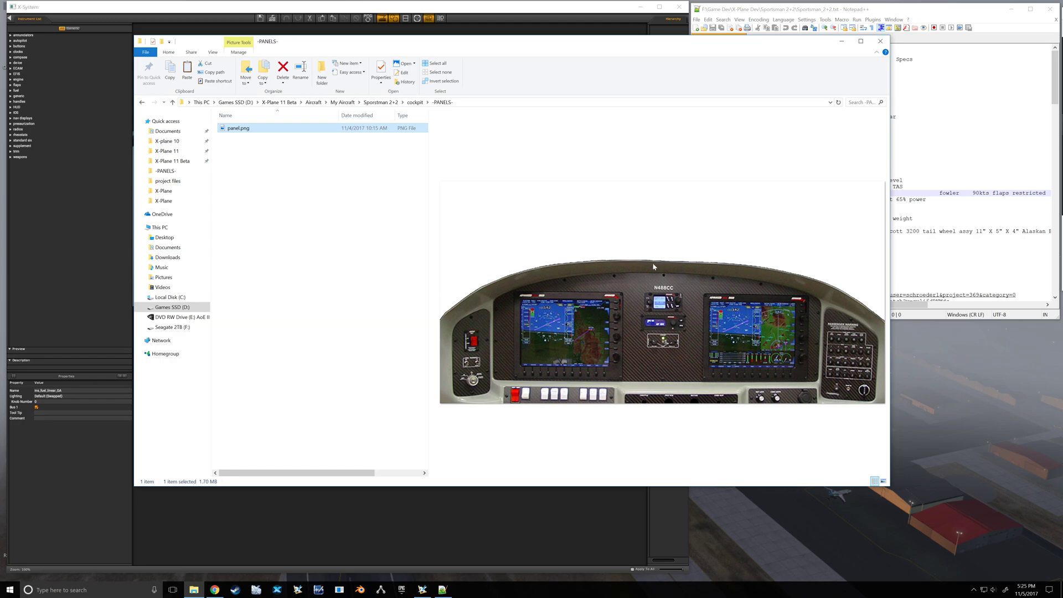
Back in Plane Maker's panel editor, reload panel.png as the panel background.
{"action": "left_click_drag", "start_coordinate": [512, 50], "coordinate": [568, 45]}
{"action": "key", "text": "alt+Tab"}
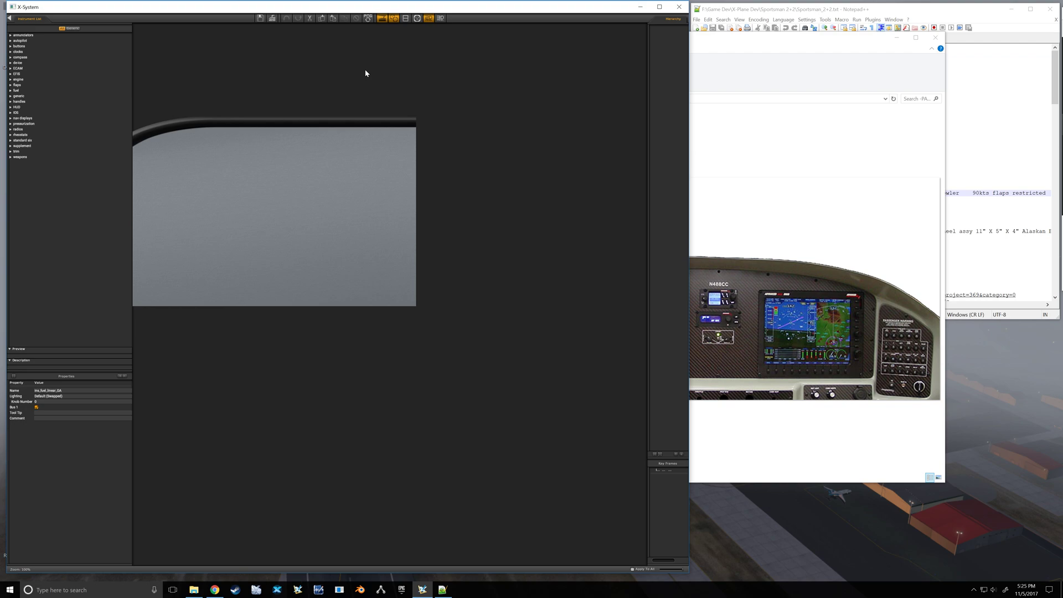
{"action": "key", "text": "Delete"}
{"action": "left_click", "coordinate": [368, 19]}
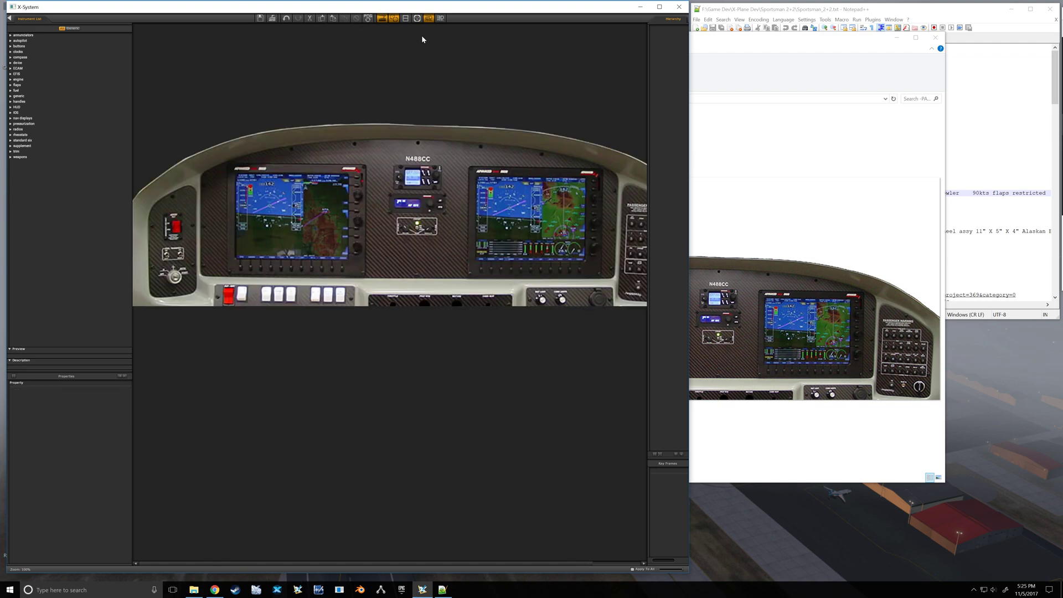
{"action": "scroll", "coordinate": [488, 172], "scroll_direction": "down", "scroll_amount": 3}
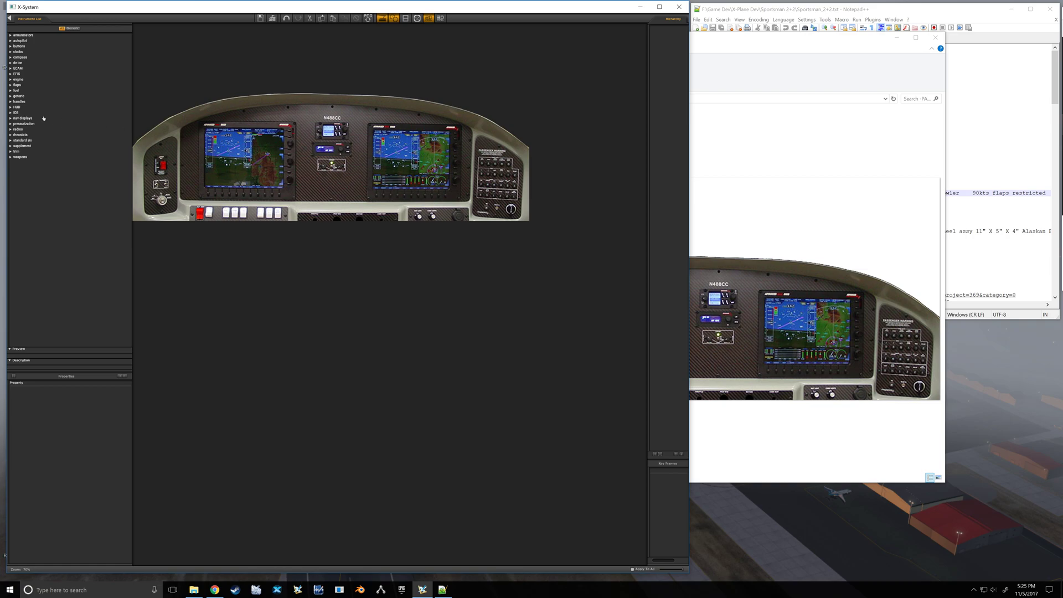
Place the G1000 PFD at size 0.5 over the panel's left screen.
{"action": "left_click", "coordinate": [10, 74]}
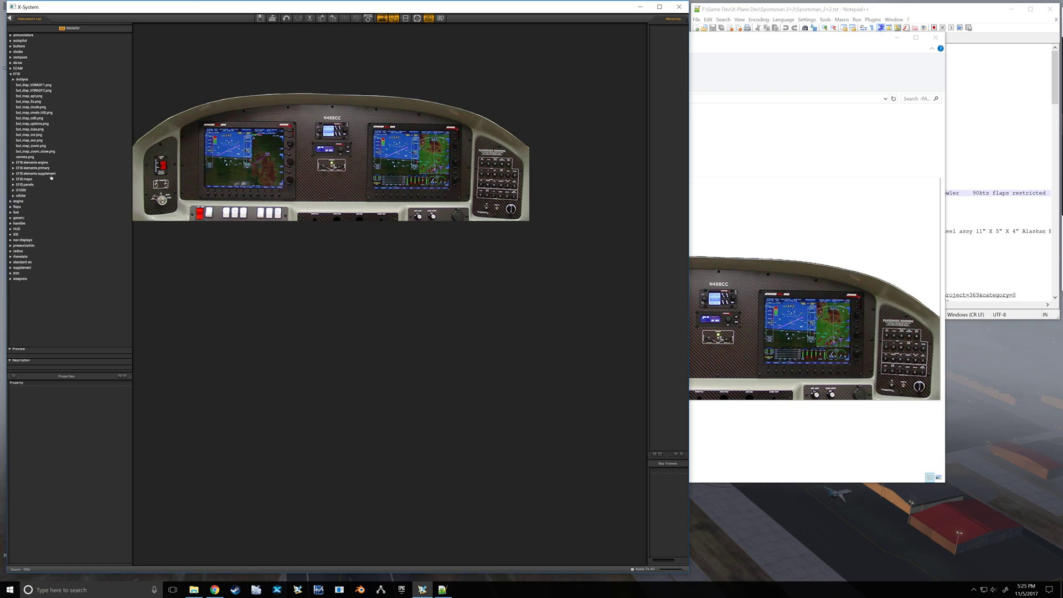
{"action": "left_click", "coordinate": [13, 191]}
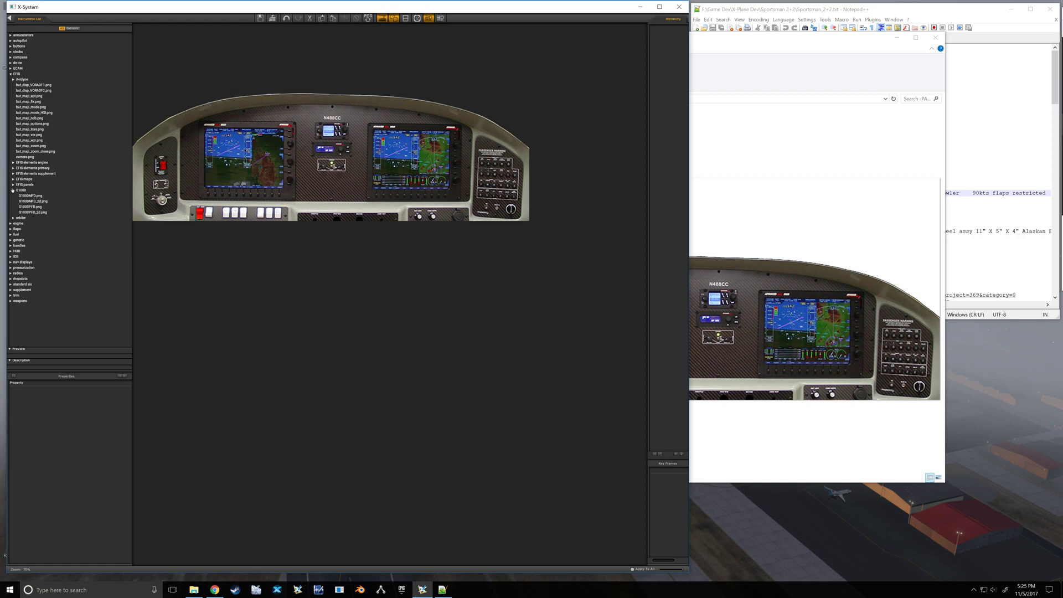
{"action": "left_click", "coordinate": [38, 213]}
{"action": "left_click_drag", "start_coordinate": [67, 316], "coordinate": [369, 189]}
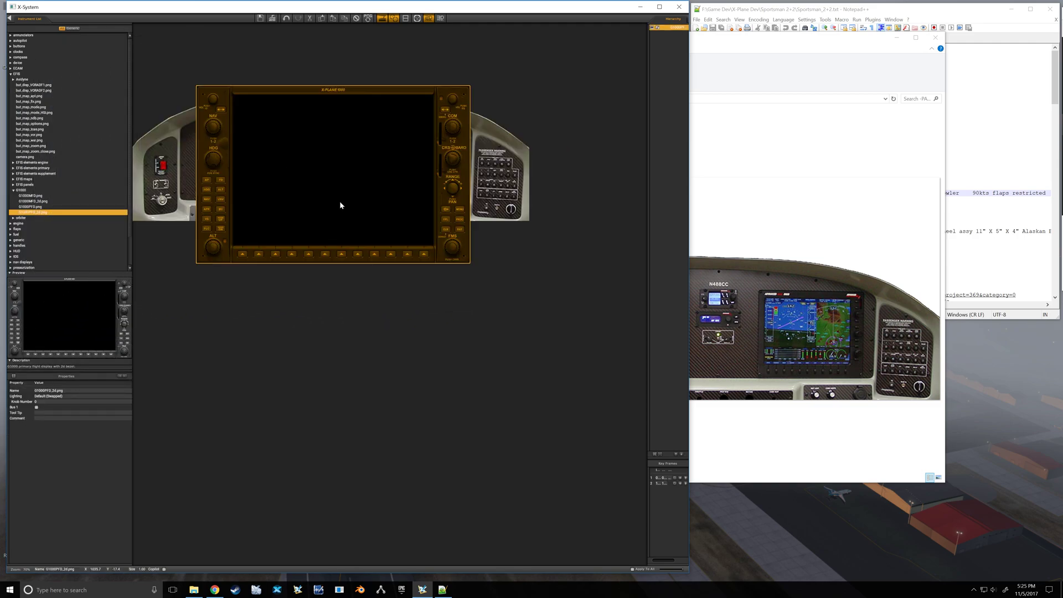
{"action": "left_click", "coordinate": [143, 569]}
{"action": "type", "text": "0.5"}
{"action": "key", "text": "Return"}
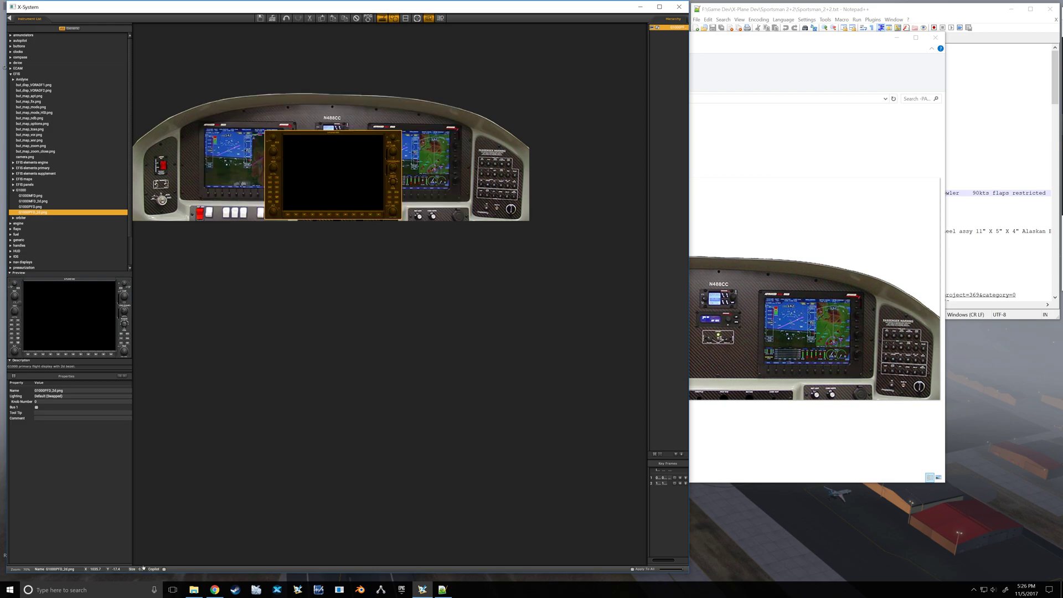
{"action": "left_click_drag", "start_coordinate": [336, 178], "coordinate": [251, 159]}
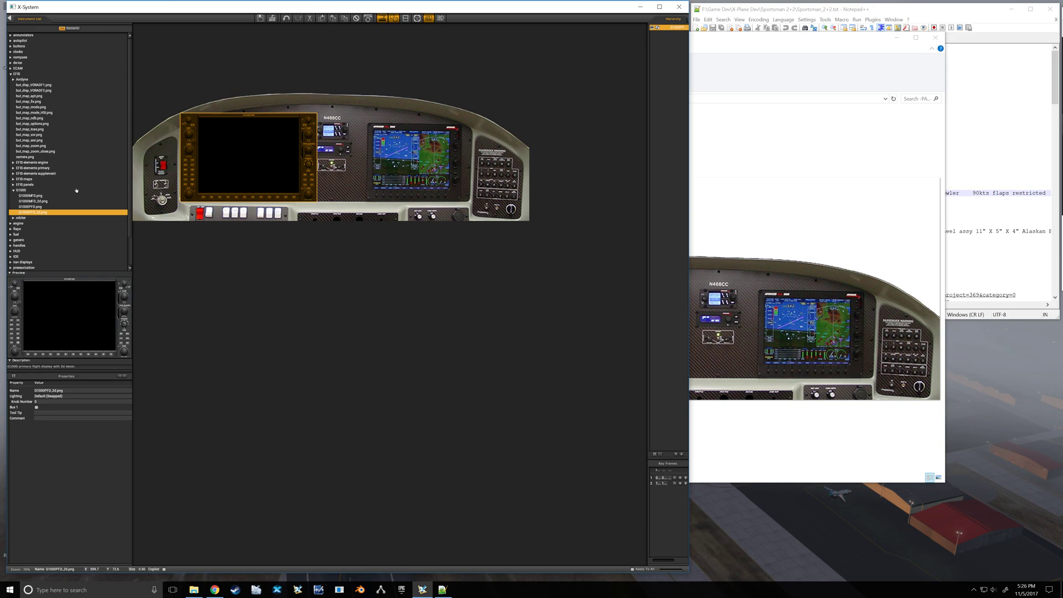
Place the G1000 MFD at size 0.5 over the panel's right screen.
{"action": "left_click_drag", "start_coordinate": [31, 203], "coordinate": [400, 164]}
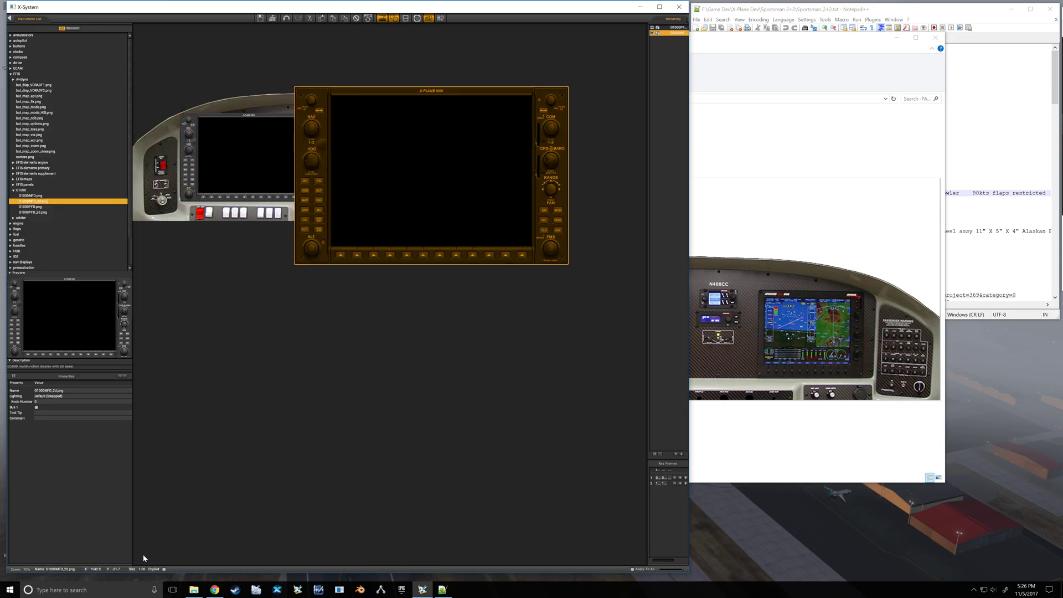
{"action": "left_click", "coordinate": [142, 569]}
{"action": "type", "text": "0.5"}
{"action": "key", "text": "Return"}
{"action": "left_click_drag", "start_coordinate": [433, 187], "coordinate": [406, 169]}
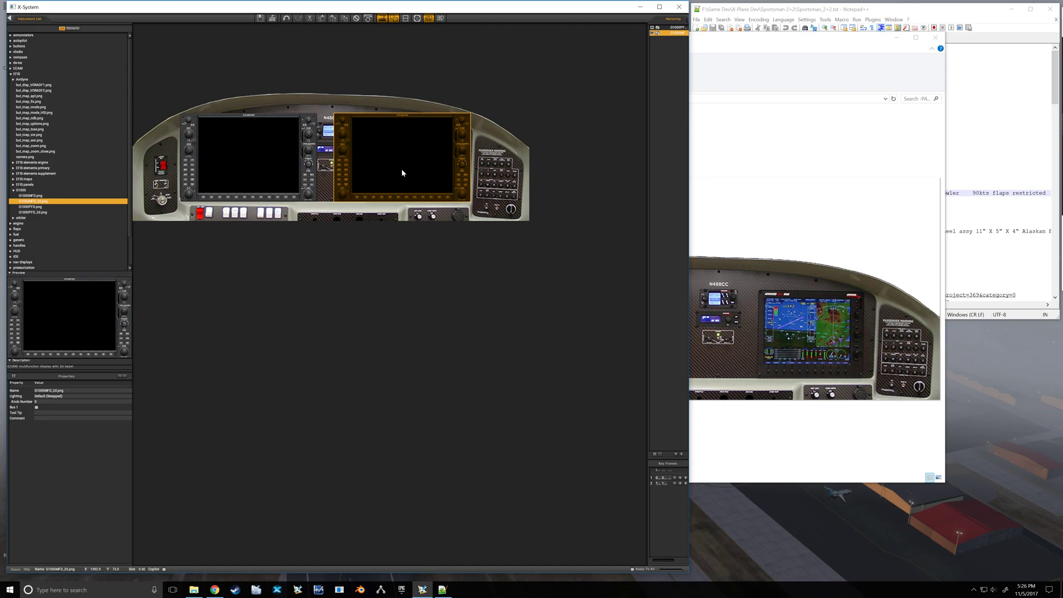
{"action": "left_click", "coordinate": [495, 180]}
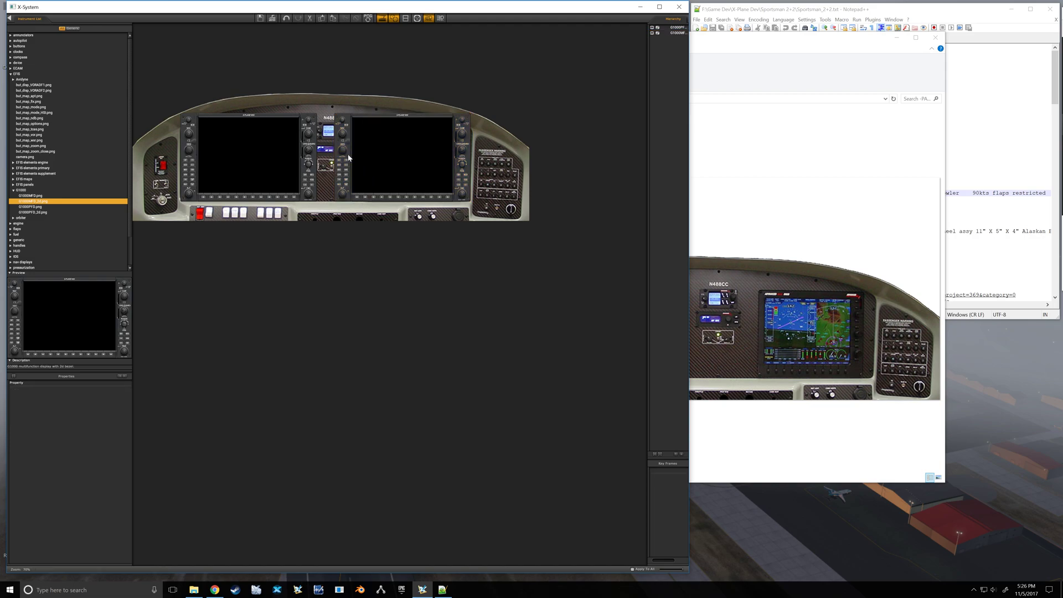
{"action": "left_click", "coordinate": [14, 191]}
{"action": "left_click", "coordinate": [10, 74]}
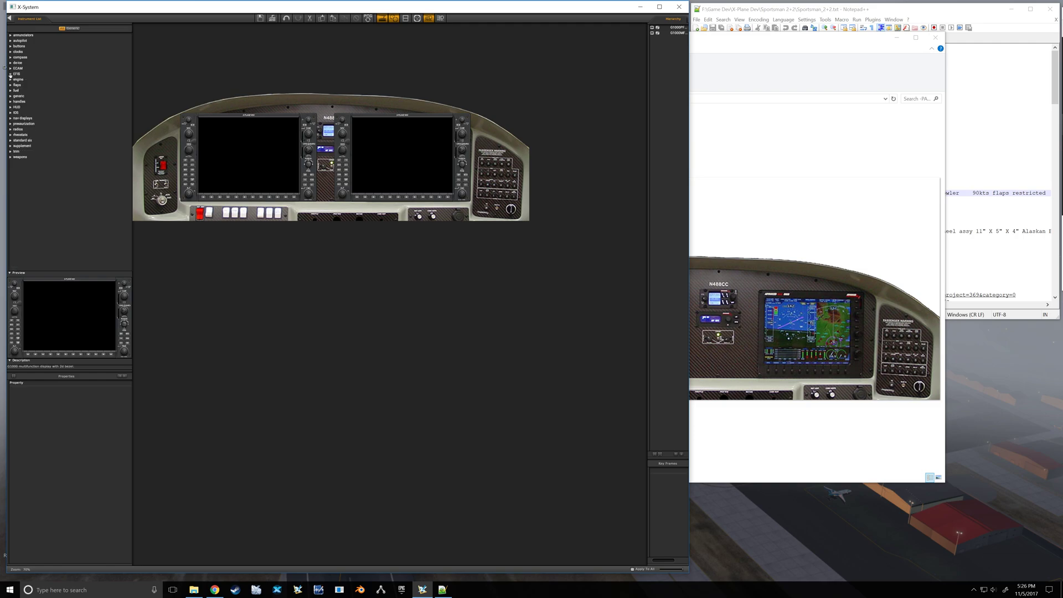
Place the avionics and battery switches side by side at the panel's lower left.
{"action": "left_click", "coordinate": [10, 46]}
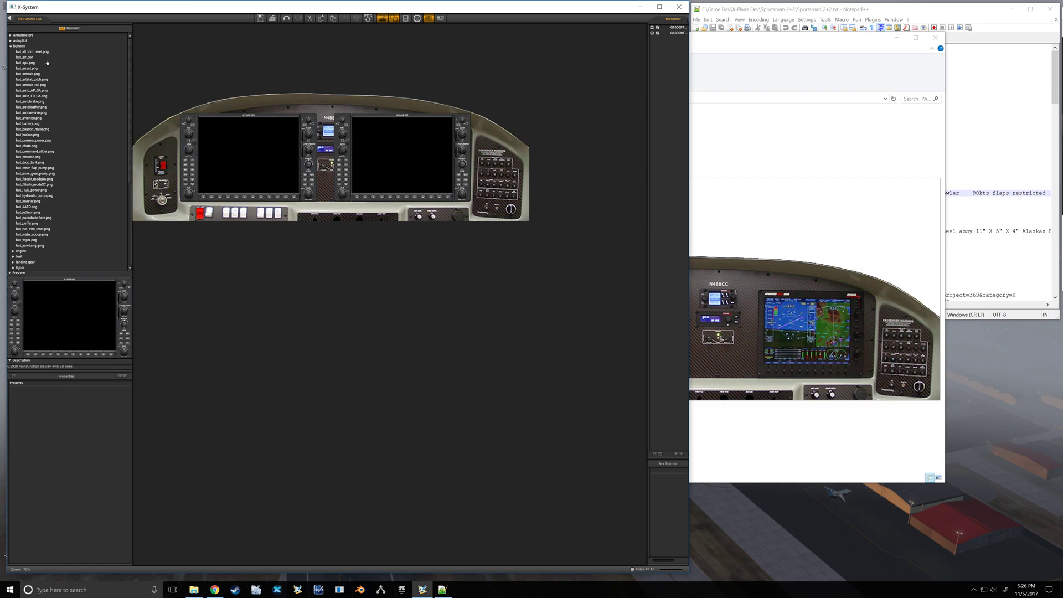
{"action": "left_click", "coordinate": [30, 119]}
{"action": "left_click_drag", "start_coordinate": [72, 352], "coordinate": [119, 323]}
{"action": "left_click_drag", "start_coordinate": [210, 211], "coordinate": [211, 216]}
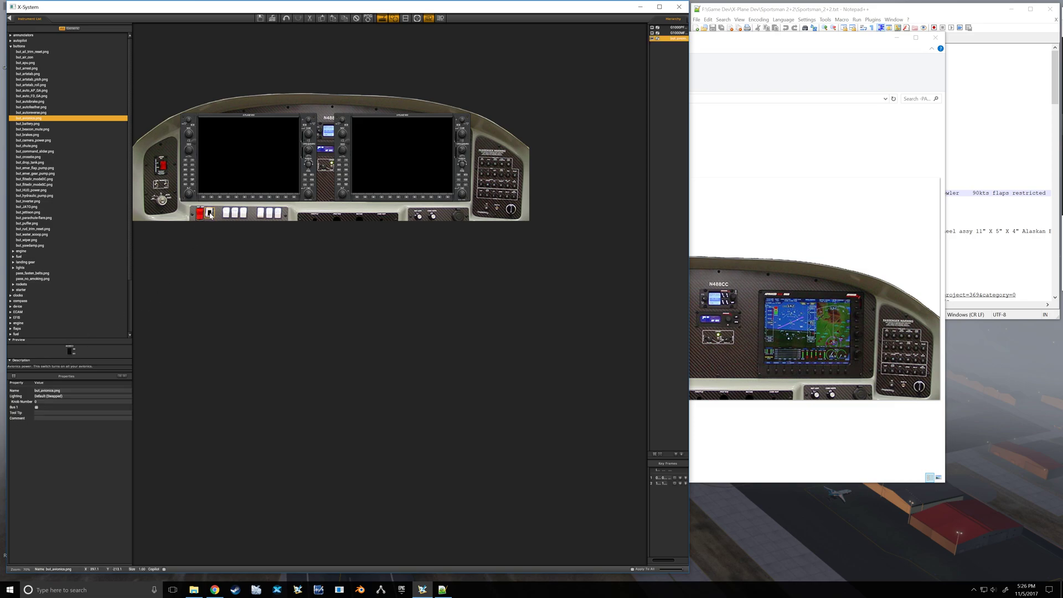
{"action": "left_click", "coordinate": [30, 124]}
{"action": "left_click_drag", "start_coordinate": [71, 350], "coordinate": [199, 217]}
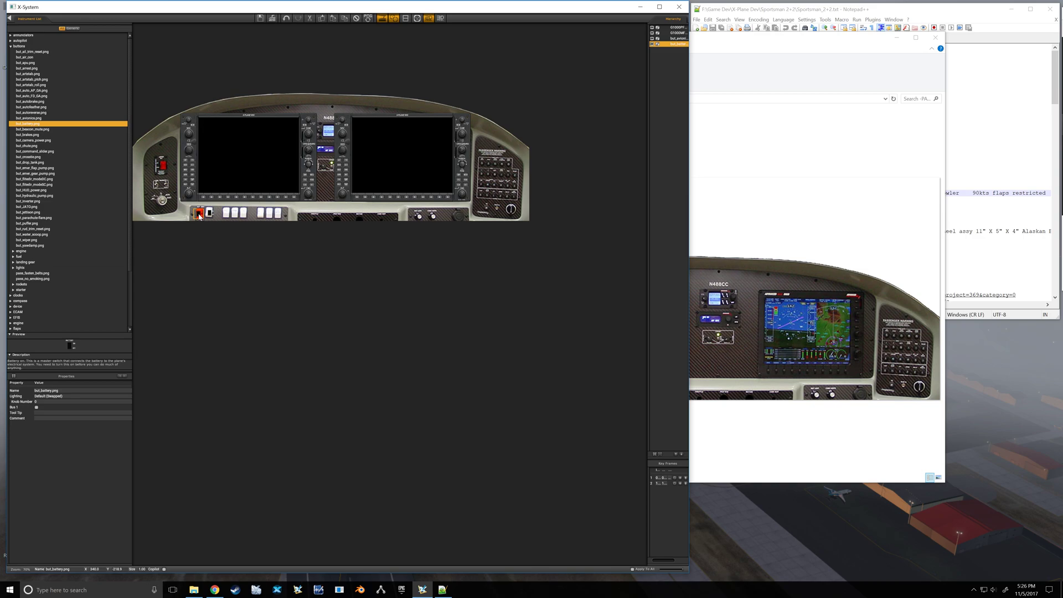
{"action": "left_click_drag", "start_coordinate": [200, 217], "coordinate": [201, 214]}
Browse the engine instrument group, then collapse it.
{"action": "left_click", "coordinate": [13, 252]}
{"action": "scroll", "coordinate": [34, 245], "scroll_direction": "down", "scroll_amount": 3}
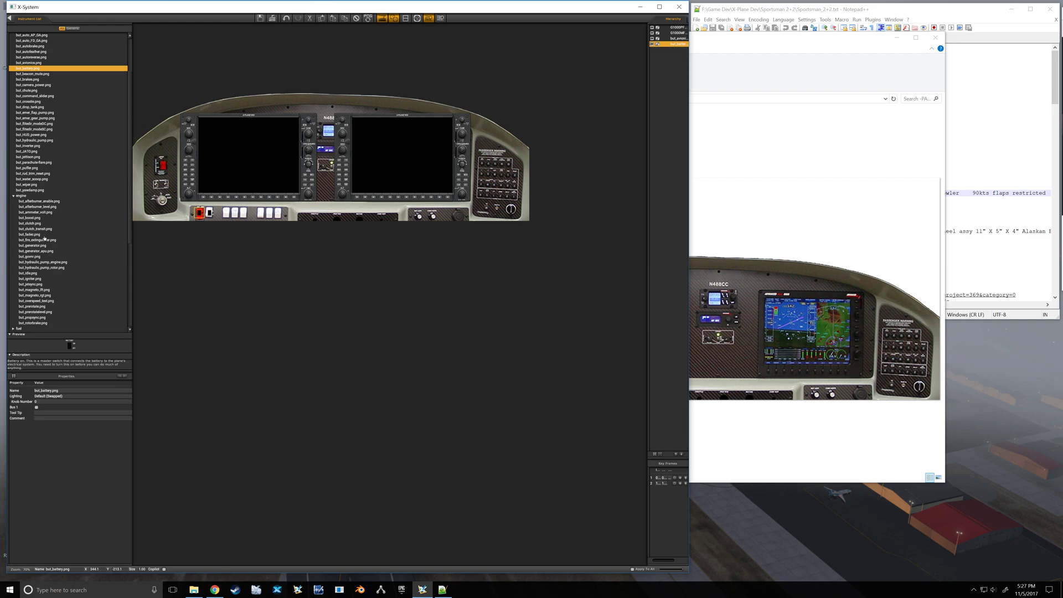
{"action": "scroll", "coordinate": [44, 238], "scroll_direction": "down", "scroll_amount": 1}
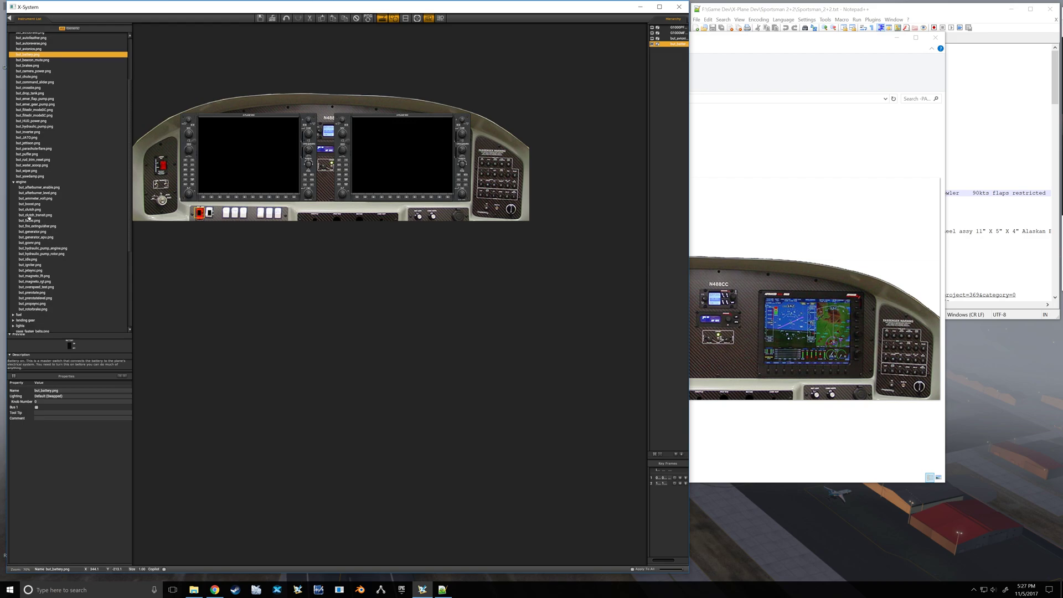
{"action": "left_click", "coordinate": [13, 182]}
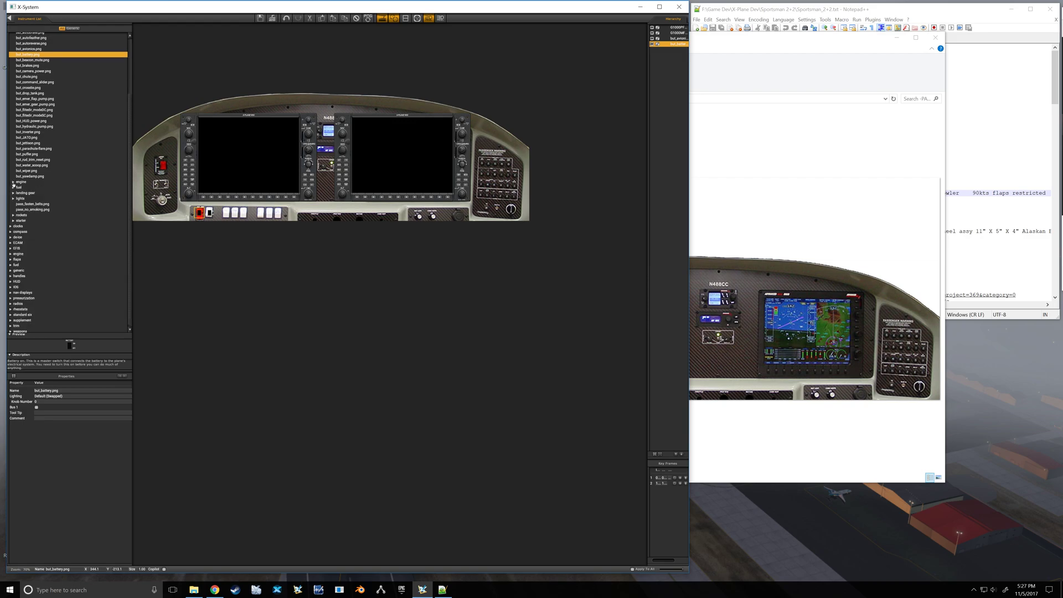